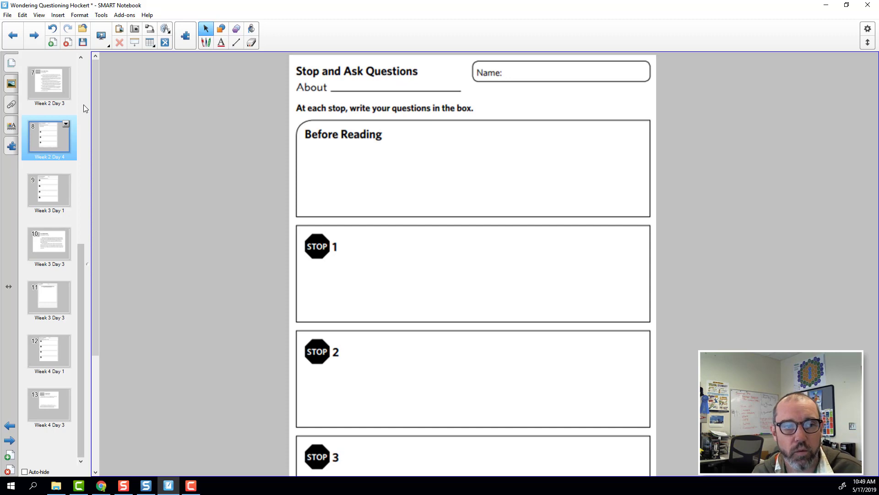
- Start exporting the Wondering Questioning Hockert notebook's pages as image files
{"action": "scroll", "coordinate": [83, 104], "scroll_direction": "up", "scroll_amount": 5}
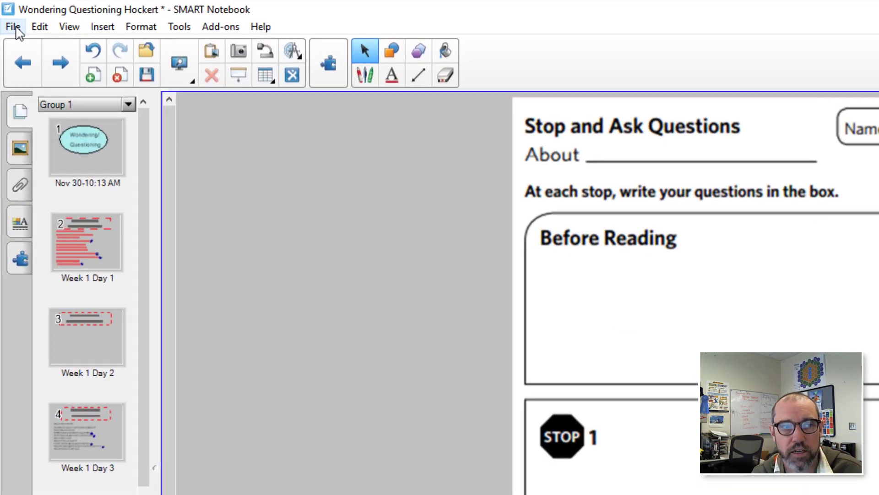
{"action": "left_click", "coordinate": [9, 16]}
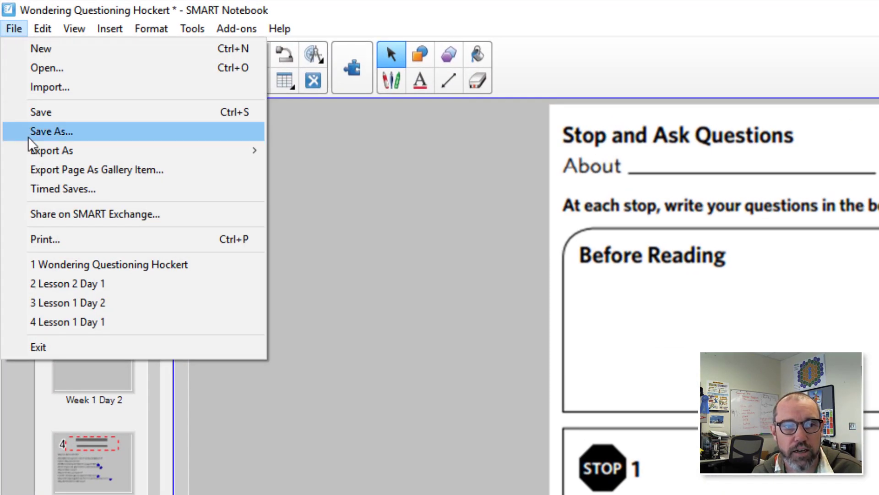
{"action": "mouse_move", "coordinate": [52, 149]}
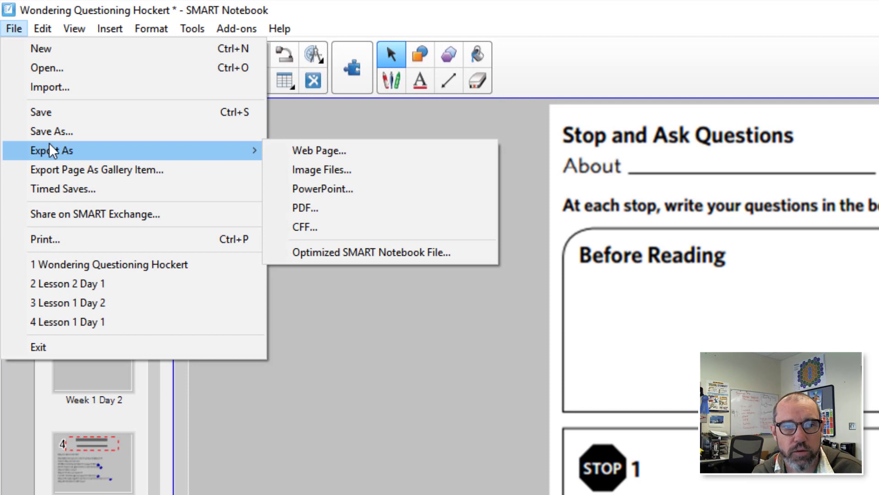
{"action": "left_click", "coordinate": [384, 176]}
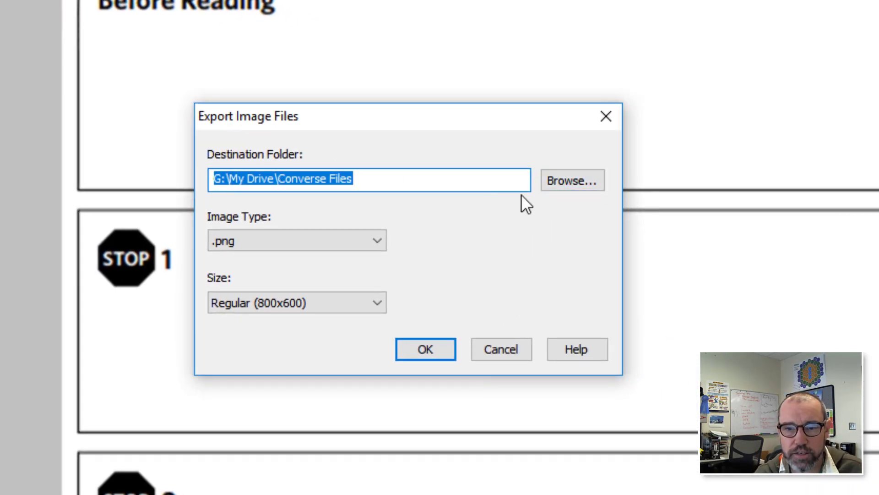
- Browse for the export destination to the !!!Interactive Slides folder in My Drive on Google Drive File Stream (G:)
{"action": "left_click", "coordinate": [567, 182]}
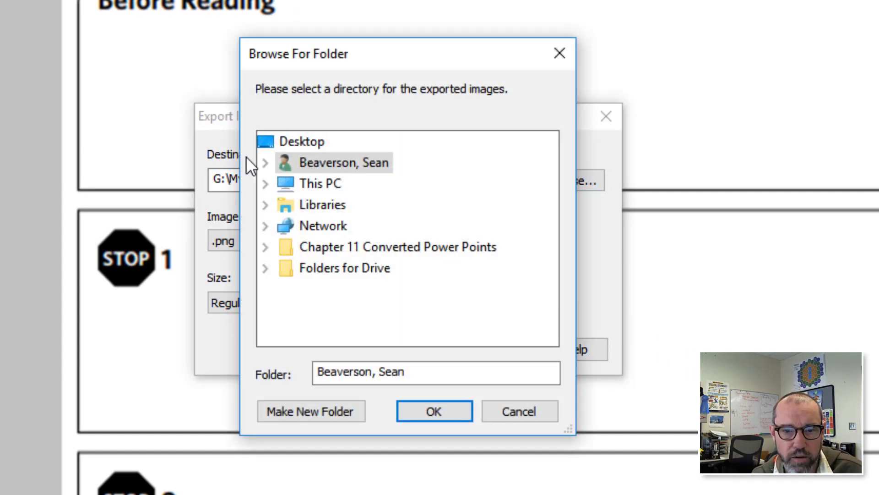
{"action": "left_click", "coordinate": [260, 164]}
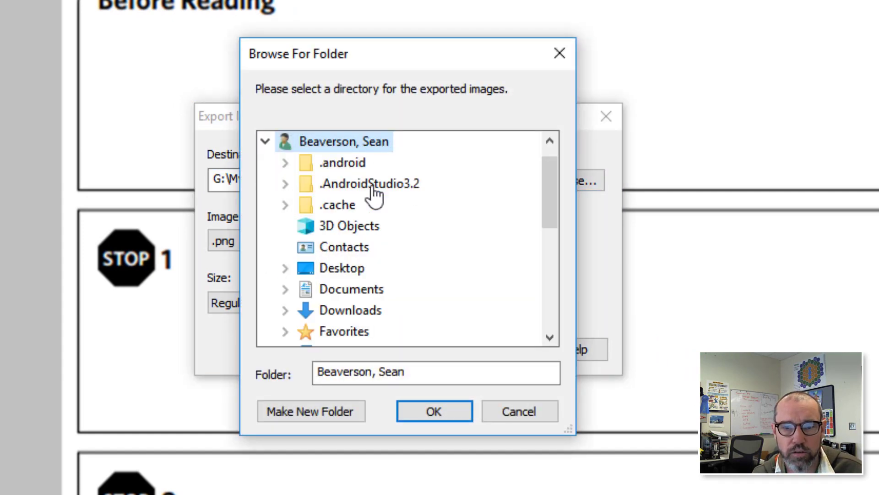
{"action": "left_click", "coordinate": [265, 141]}
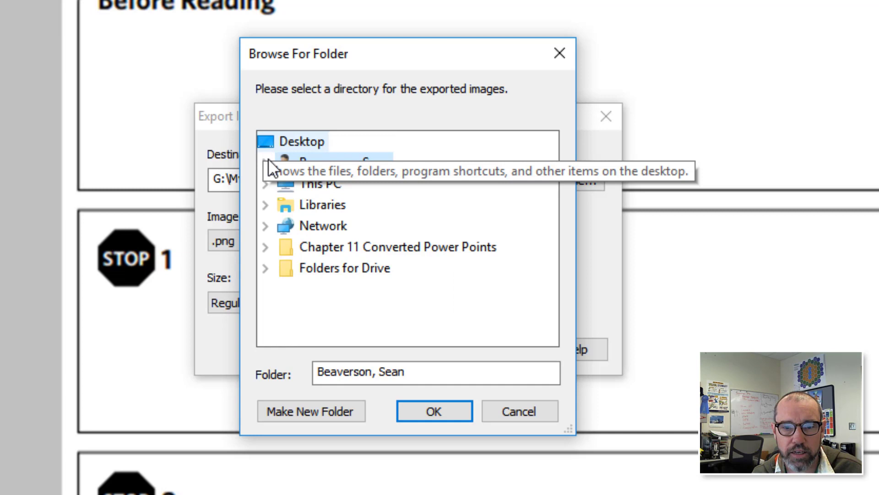
{"action": "left_click", "coordinate": [265, 183]}
{"action": "scroll", "coordinate": [452, 197], "scroll_direction": "down", "scroll_amount": 1}
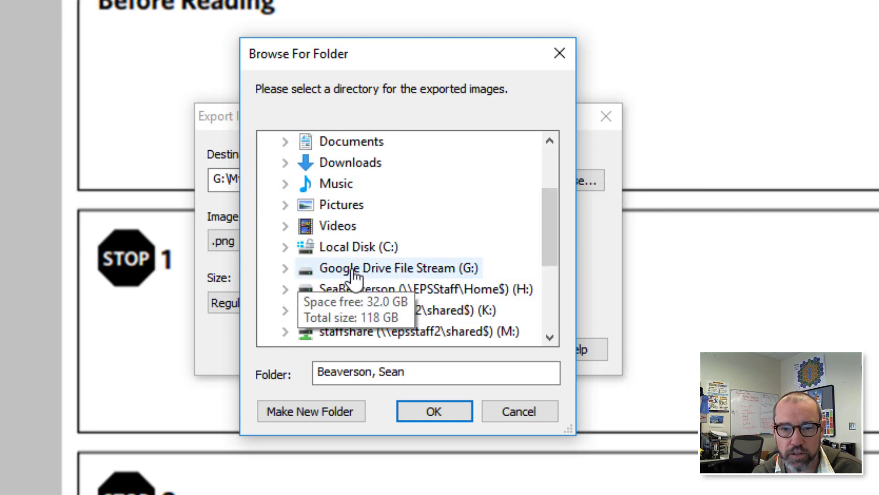
{"action": "left_click", "coordinate": [285, 268]}
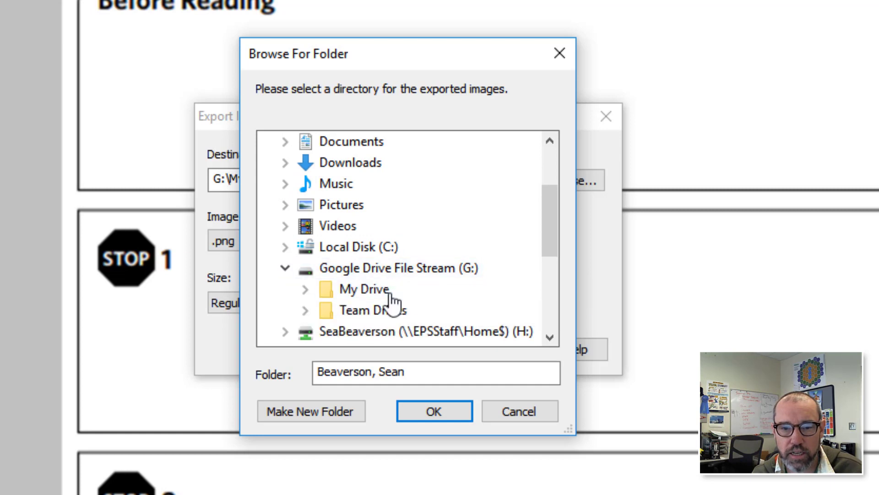
{"action": "double_click", "coordinate": [389, 295]}
{"action": "scroll", "coordinate": [418, 275], "scroll_direction": "down", "scroll_amount": 1}
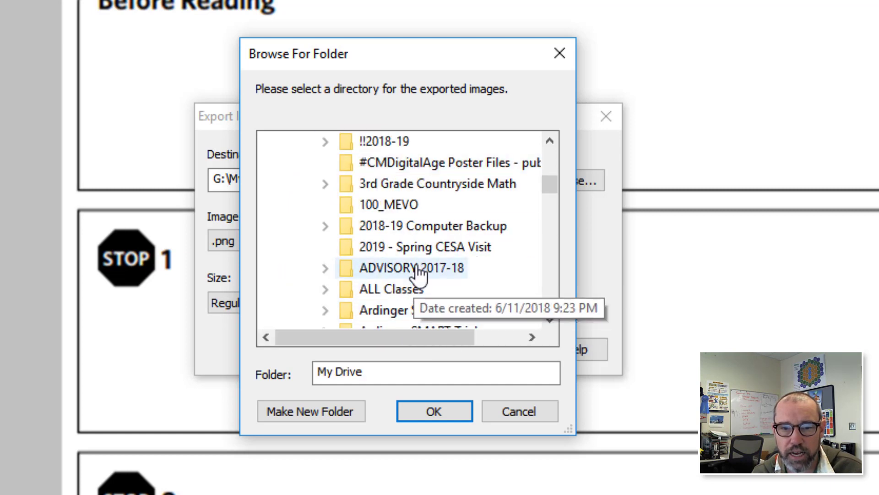
{"action": "scroll", "coordinate": [421, 231], "scroll_direction": "up", "scroll_amount": 1}
{"action": "double_click", "coordinate": [403, 187]}
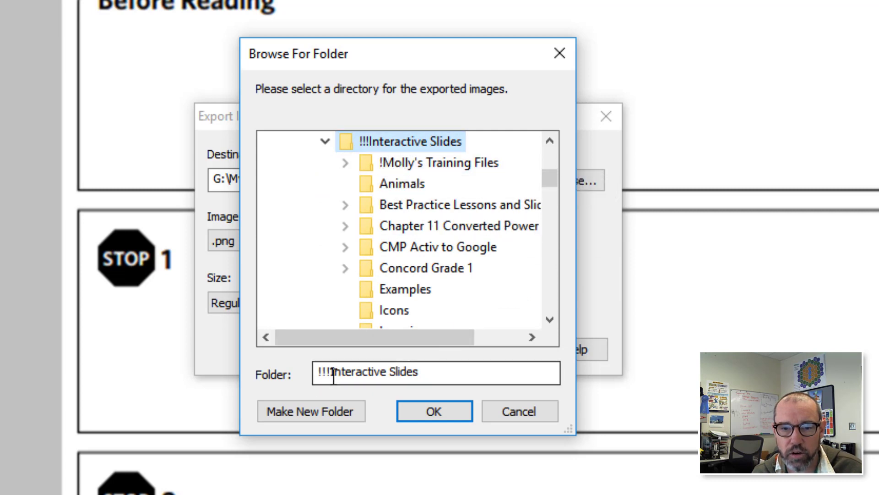
- Create a folder named Making Meaning Unit 1 inside !!!Interactive Slides and set it as the export destination
{"action": "left_click", "coordinate": [311, 411]}
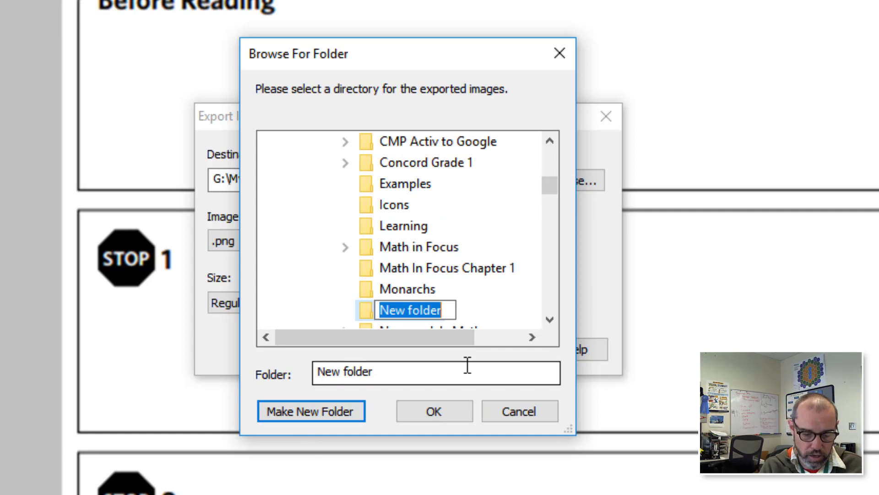
{"action": "type", "text": "Making Meaning"}
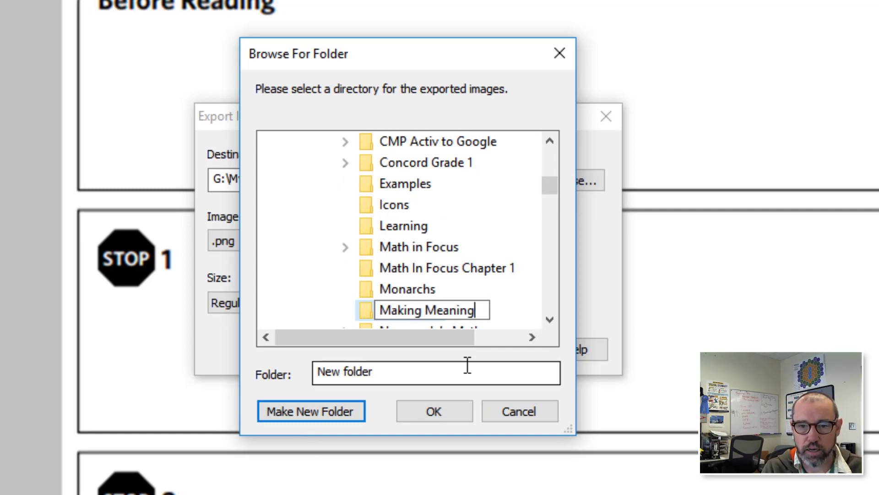
{"action": "type", "text": " Unit 1"}
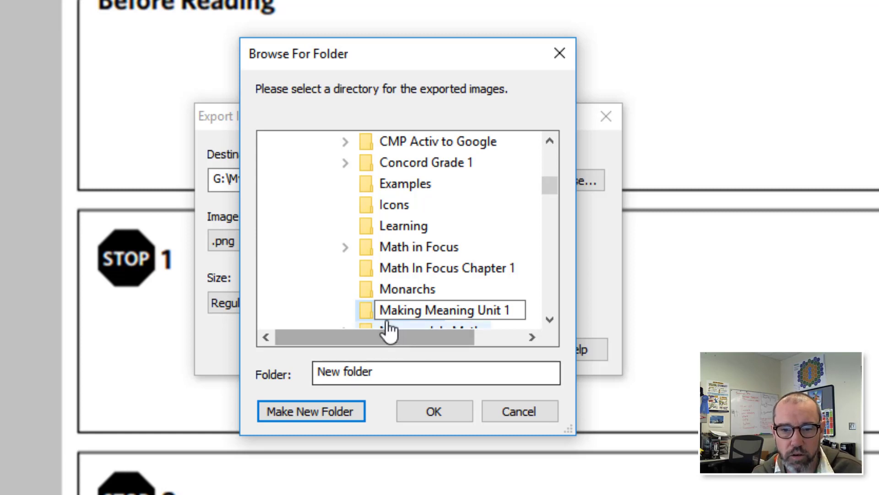
{"action": "left_click", "coordinate": [365, 311]}
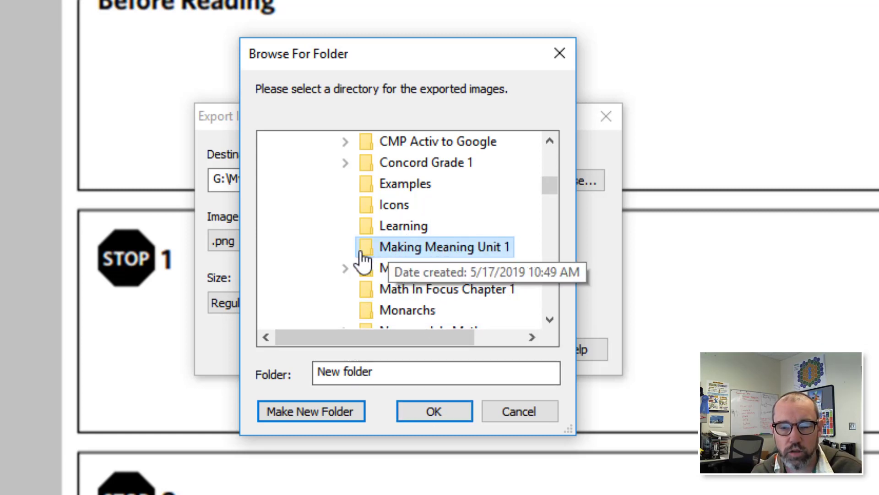
{"action": "left_click", "coordinate": [430, 410]}
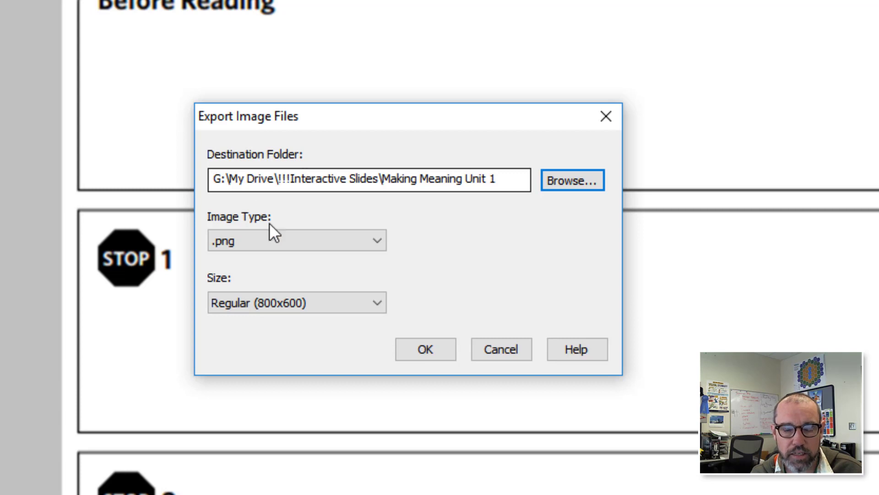
- Set the image type to .jpeg and the size to Large (1024x768), and export the pages
{"action": "left_click", "coordinate": [375, 242]}
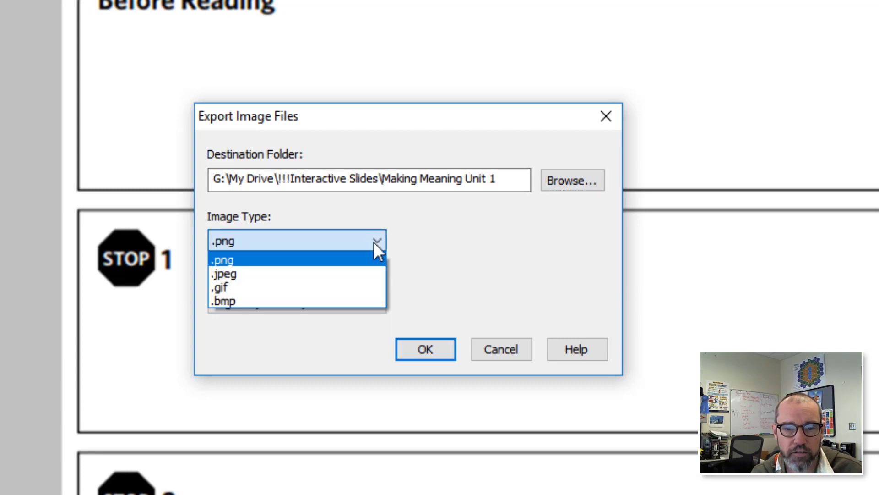
{"action": "left_click", "coordinate": [355, 275]}
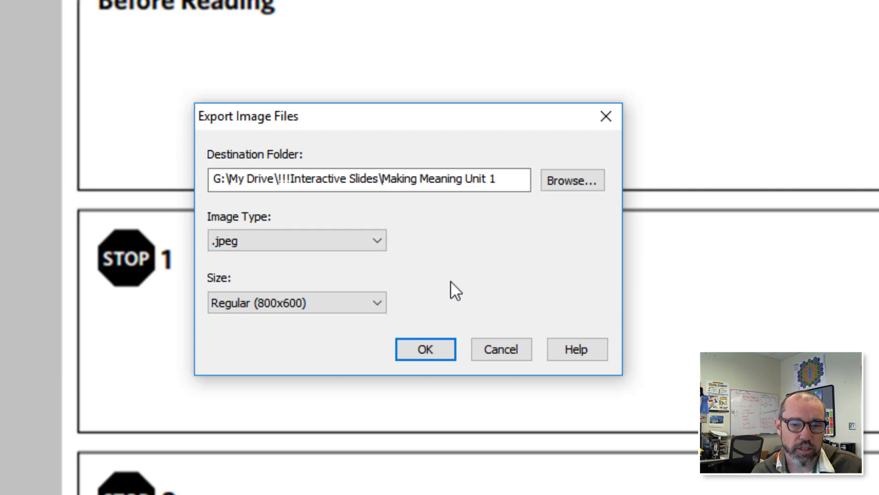
{"action": "left_click", "coordinate": [376, 301]}
{"action": "left_click", "coordinate": [229, 360]}
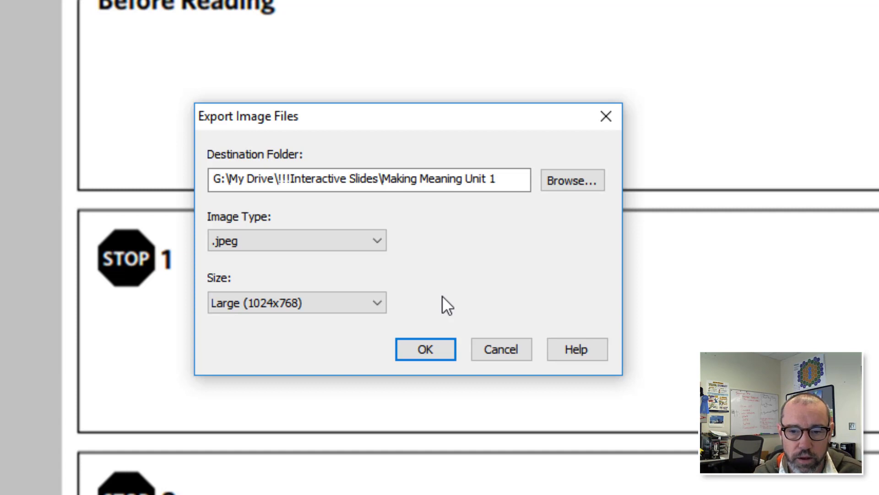
{"action": "left_click", "coordinate": [425, 349]}
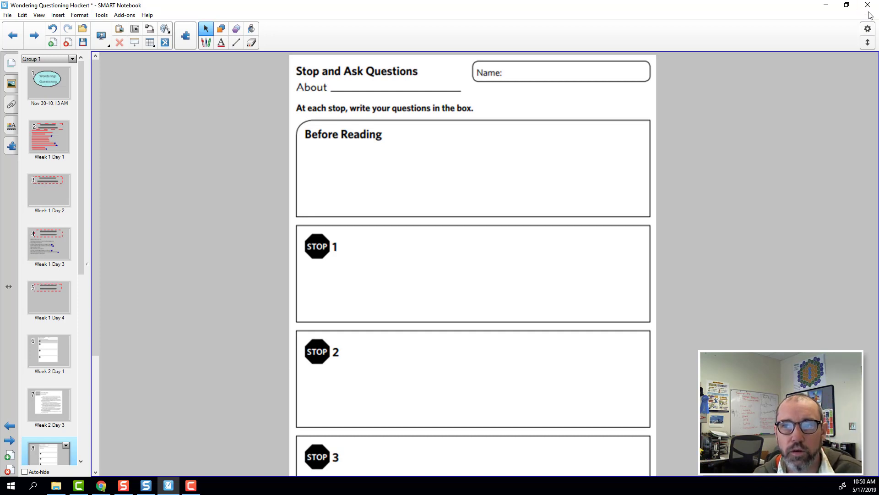
- Minimize SMART Notebook and close the File Explorer window to switch to Chrome
{"action": "left_click", "coordinate": [827, 8]}
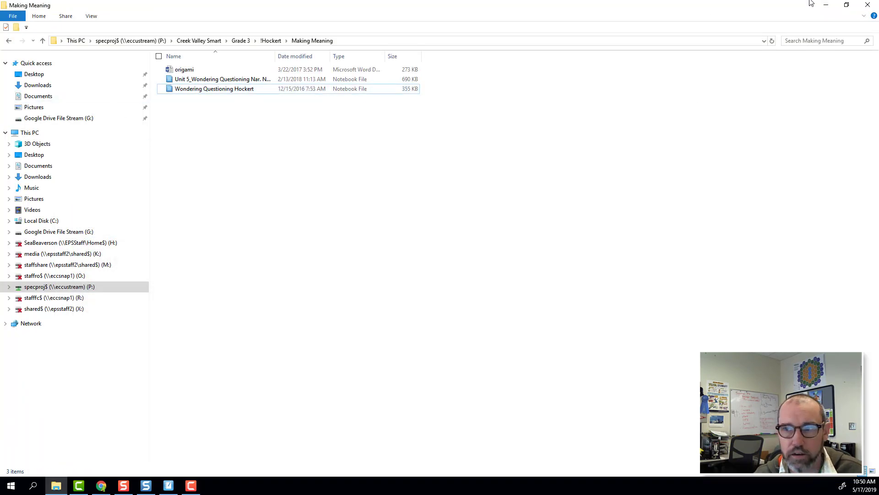
{"action": "left_click", "coordinate": [867, 6]}
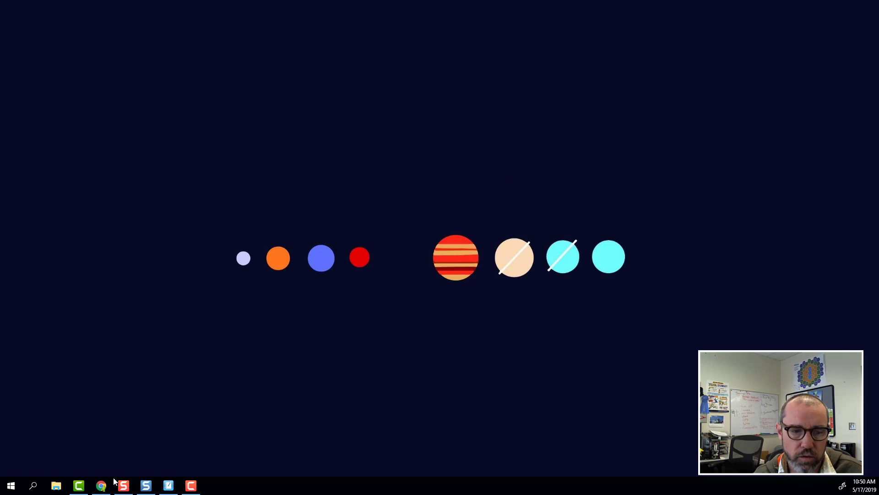
{"action": "left_click", "coordinate": [101, 484]}
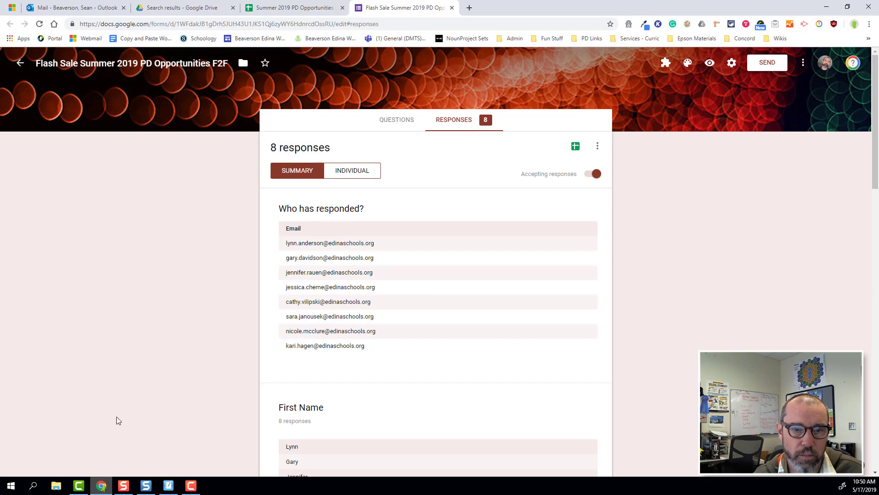
- Open the Making Meaning Unit 1 folder within !!!Interactive Slides in Google Drive to check the exported images
{"action": "left_click", "coordinate": [170, 5]}
{"action": "left_click", "coordinate": [44, 120]}
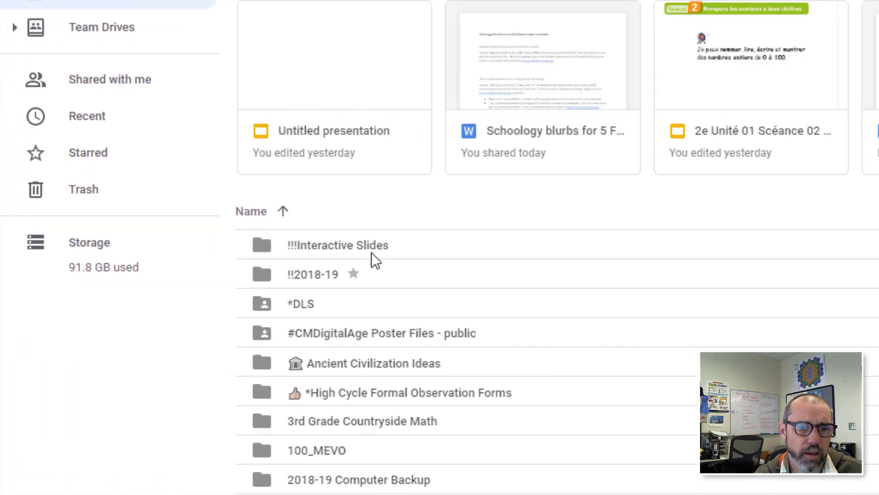
{"action": "scroll", "coordinate": [367, 238], "scroll_direction": "down", "scroll_amount": 10}
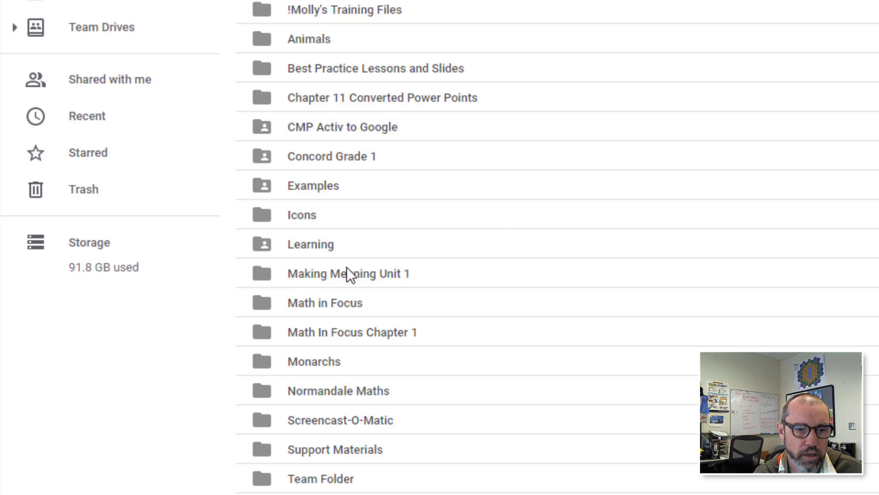
{"action": "double_click", "coordinate": [270, 277]}
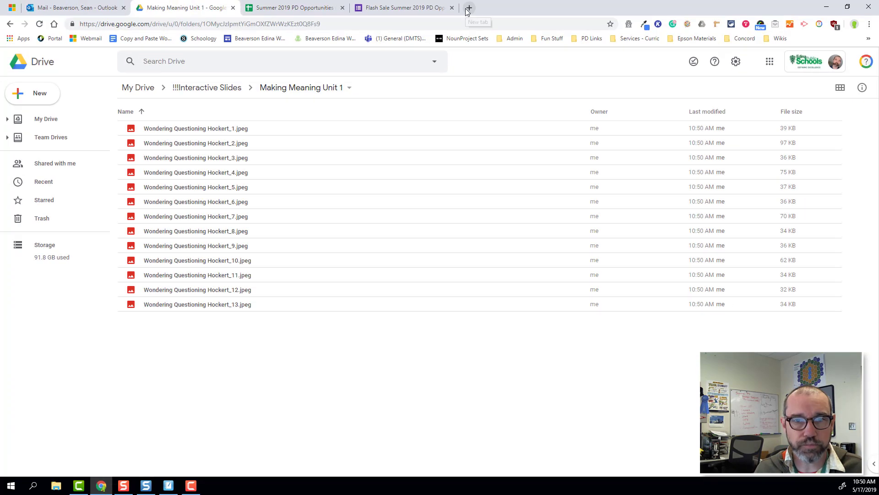
- Create a blank Google Slides presentation in a new browser tab using the address slides.new
{"action": "left_click", "coordinate": [468, 9]}
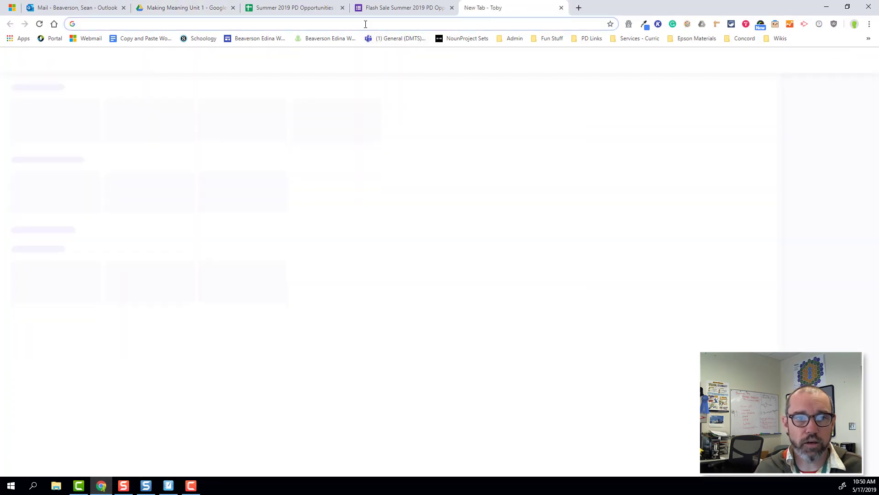
{"action": "type", "text": "sliden"}
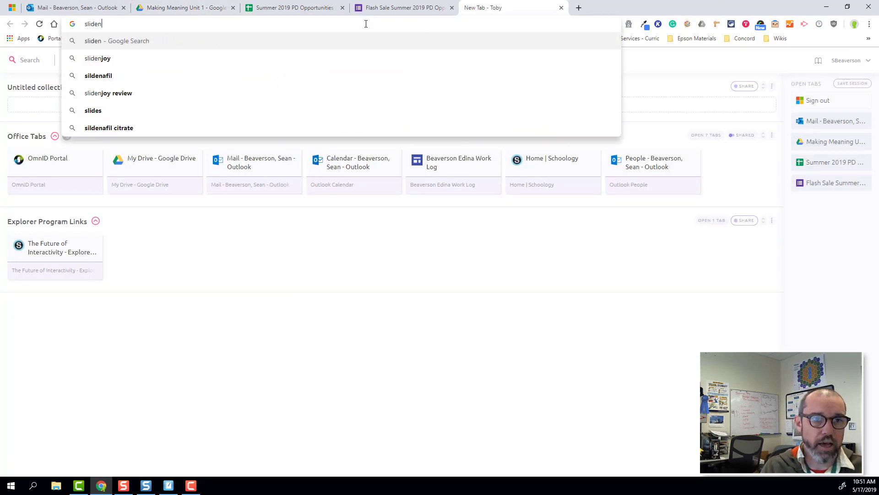
{"action": "key", "text": "BackSpace"}
{"action": "type", "text": "s.new"}
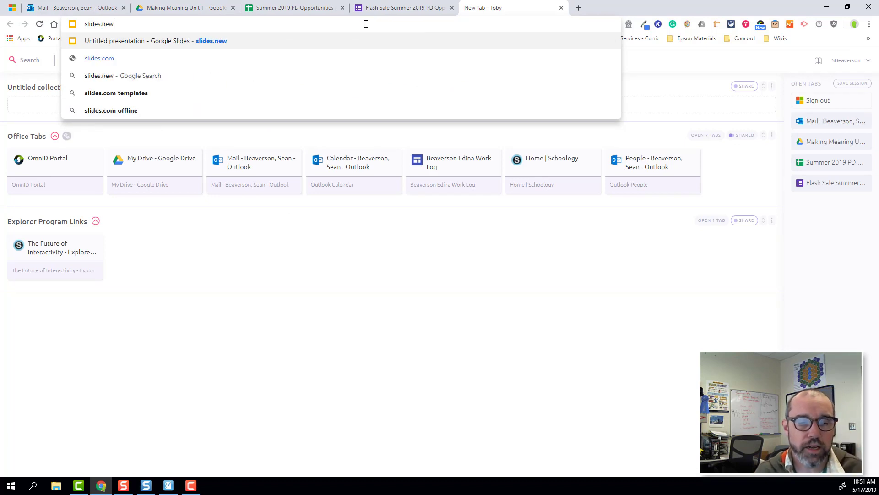
{"action": "key", "text": "Return"}
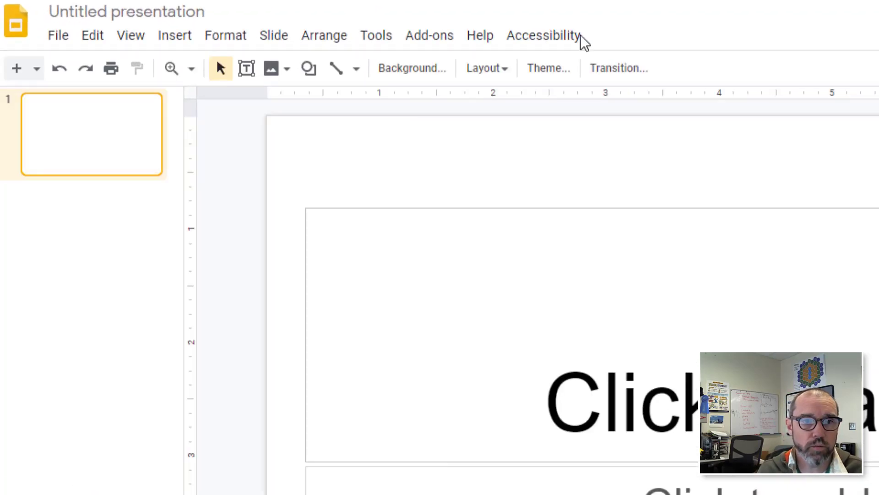
{"action": "left_click", "coordinate": [426, 38]}
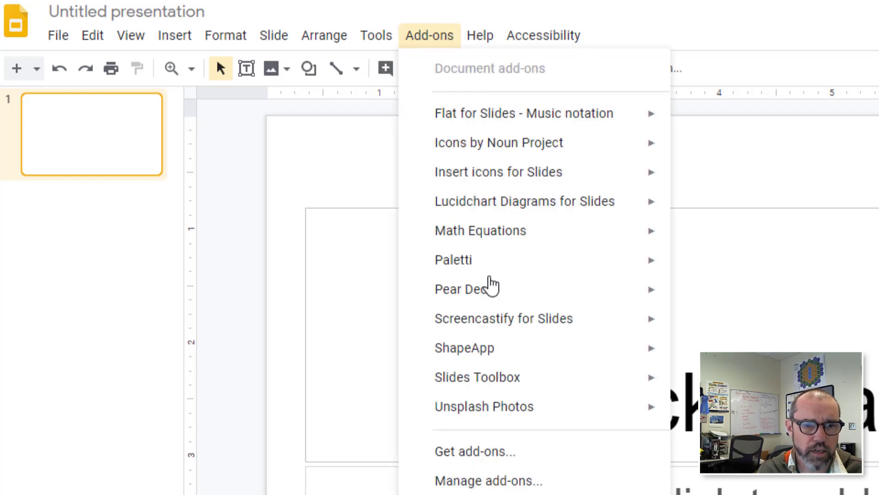
{"action": "mouse_move", "coordinate": [536, 382]}
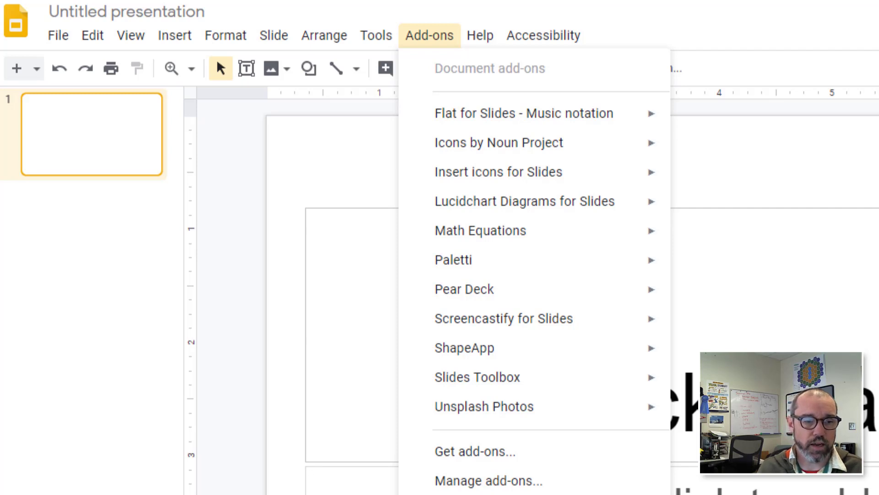
{"action": "key", "text": "Escape"}
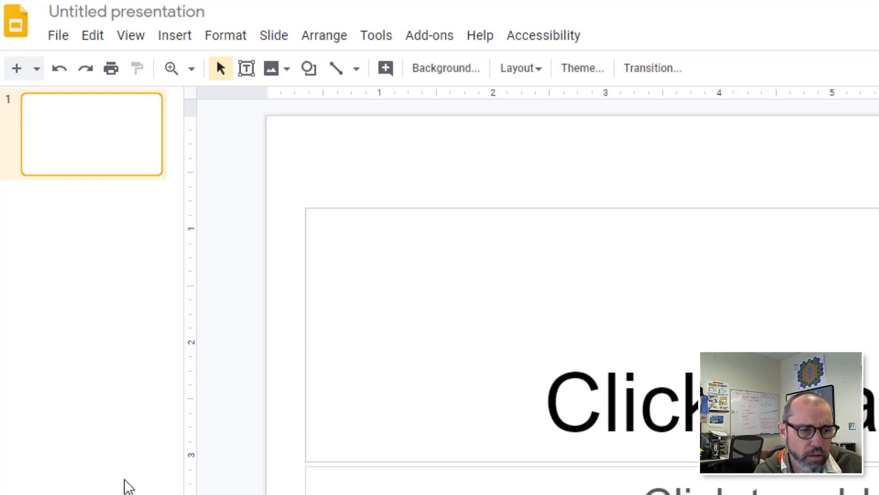
{"action": "left_click", "coordinate": [433, 37]}
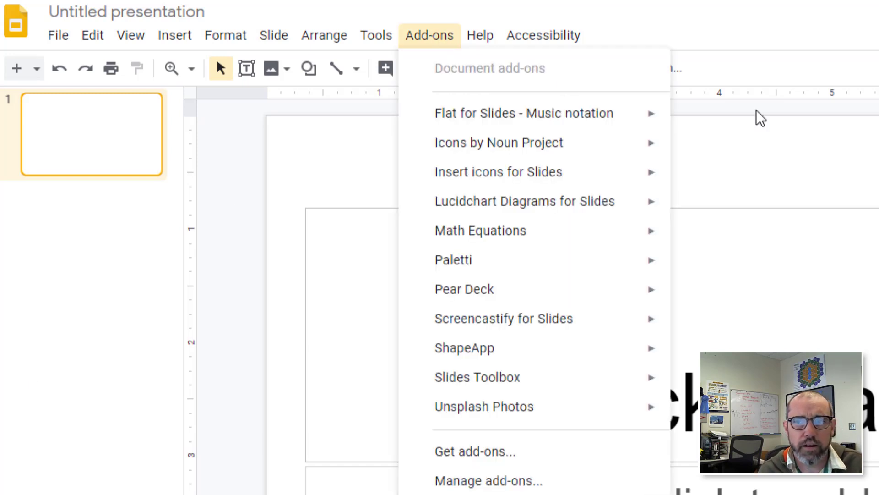
{"action": "left_click", "coordinate": [867, 105]}
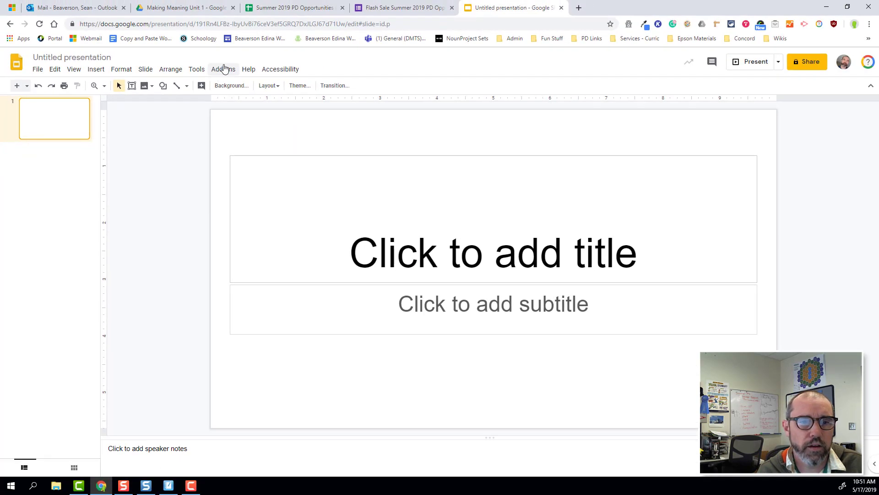
- Open the Slides Toolbox add-on and start its import for creating slides from images, with a single image per slide
{"action": "left_click", "coordinate": [223, 69]}
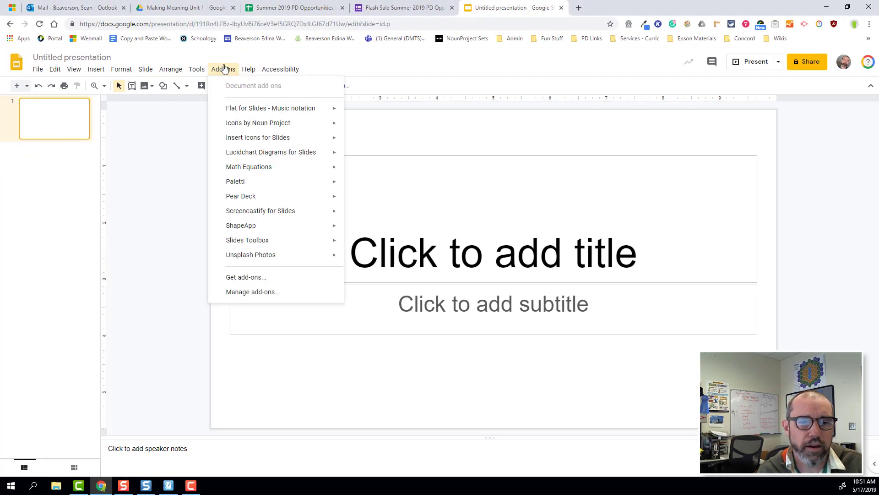
{"action": "mouse_move", "coordinate": [270, 244]}
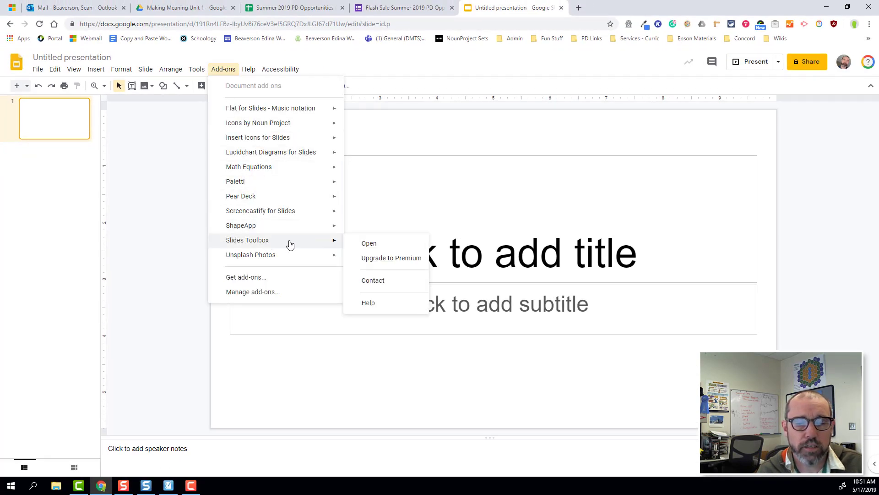
{"action": "left_click", "coordinate": [398, 248]}
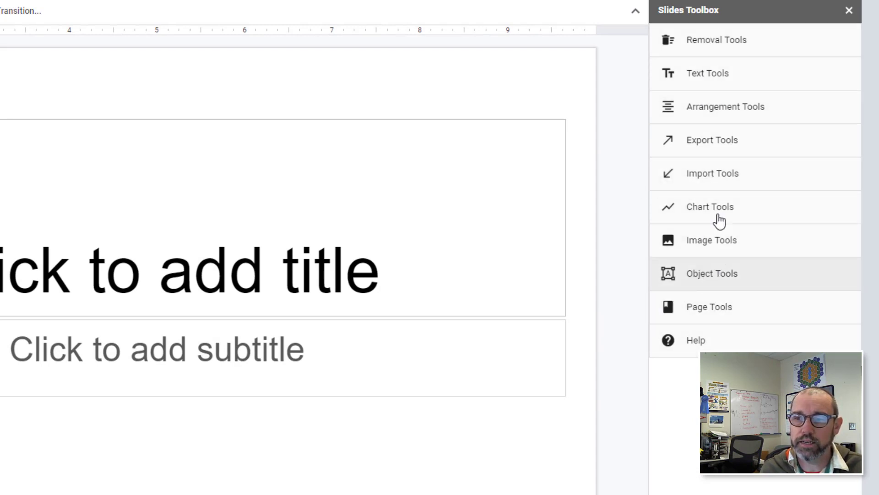
{"action": "left_click", "coordinate": [697, 185]}
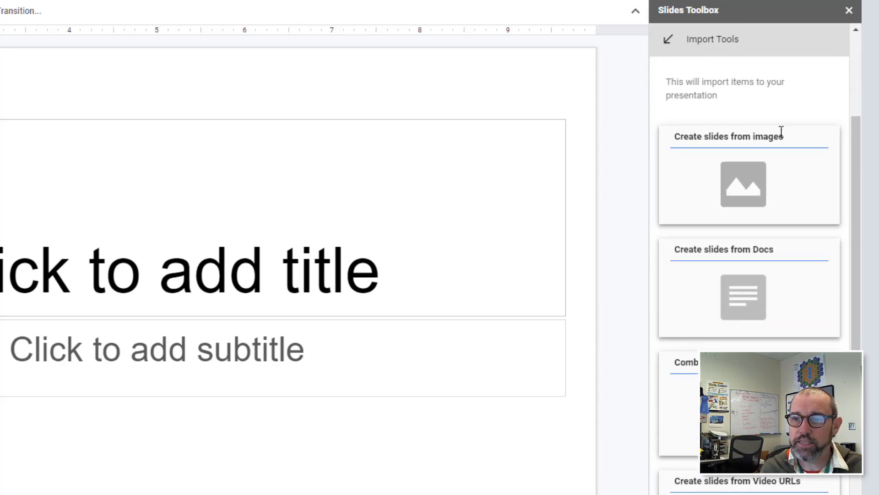
{"action": "left_click", "coordinate": [743, 183]}
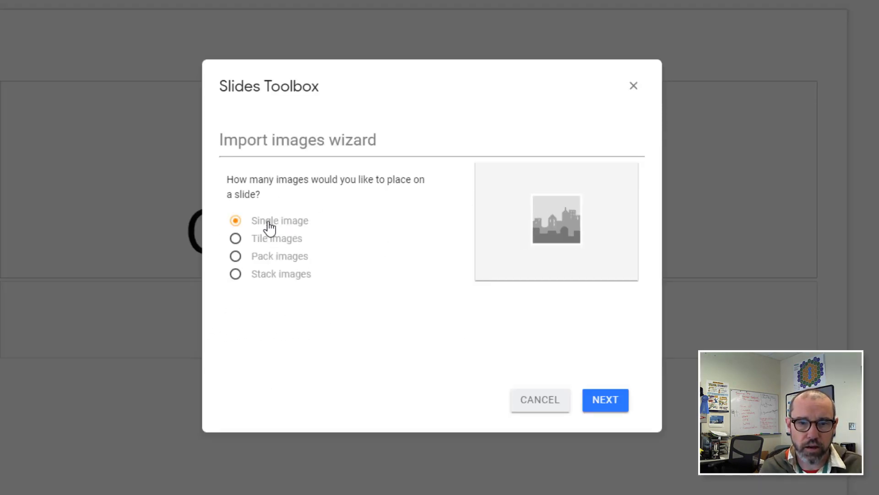
{"action": "left_click", "coordinate": [608, 402]}
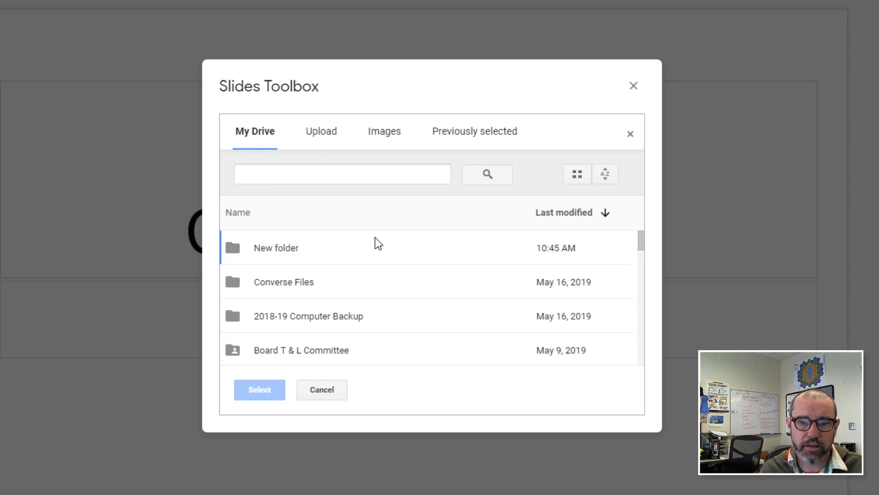
- Sort the Drive files by Last opened by me and open the Making Meaning Unit 1 folder within !!!Interactive Slides
{"action": "left_click", "coordinate": [602, 181]}
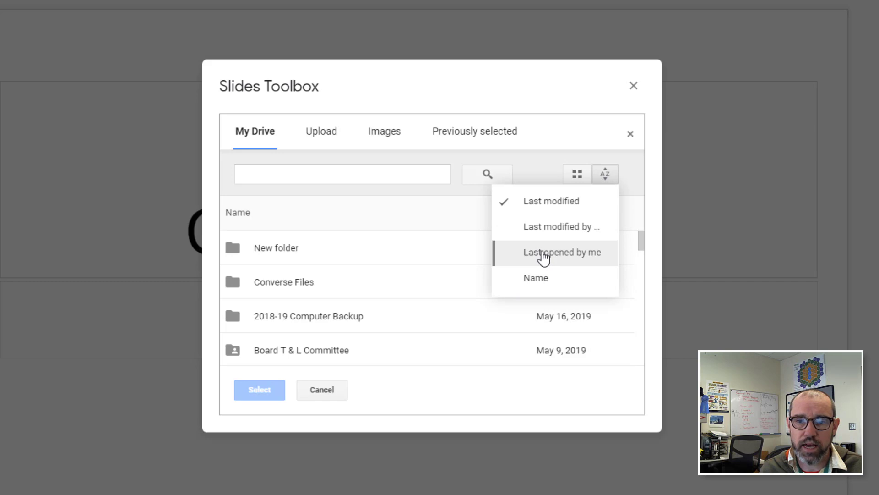
{"action": "left_click", "coordinate": [544, 255]}
{"action": "left_click", "coordinate": [604, 181]}
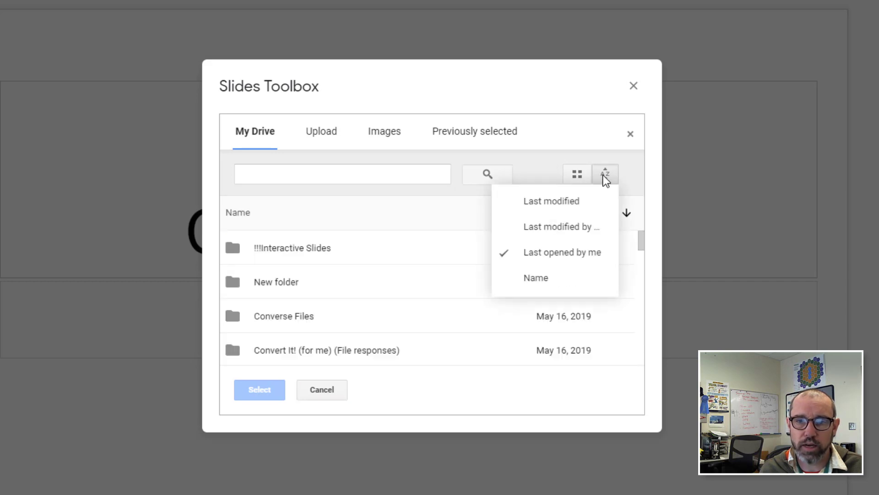
{"action": "double_click", "coordinate": [310, 247]}
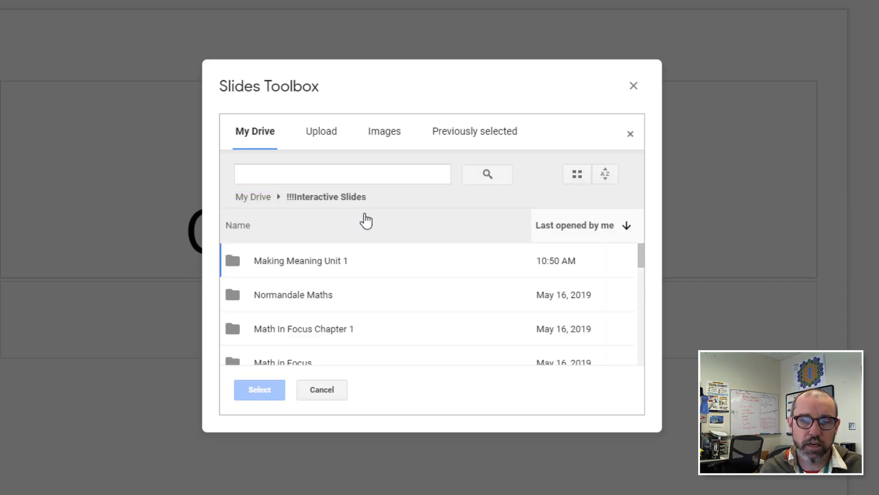
{"action": "double_click", "coordinate": [301, 269]}
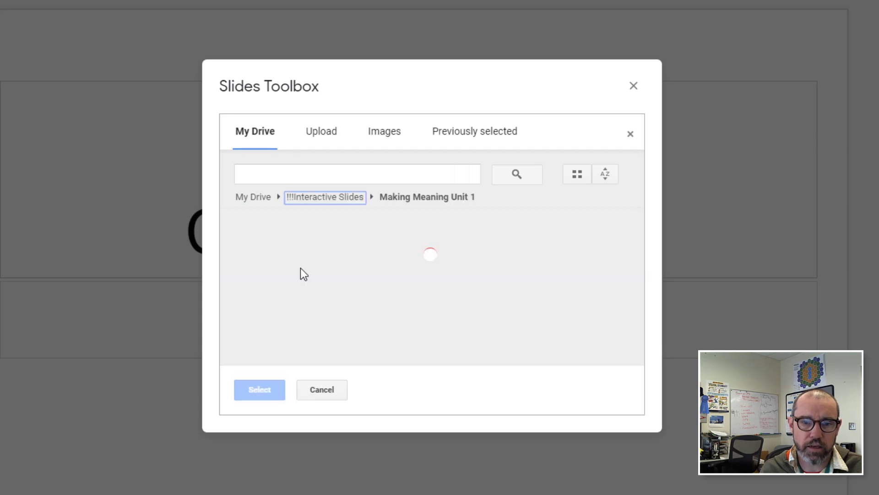
- Sort the images in the Making Meaning Unit 1 folder by Name
{"action": "scroll", "coordinate": [436, 277], "scroll_direction": "down", "scroll_amount": 5}
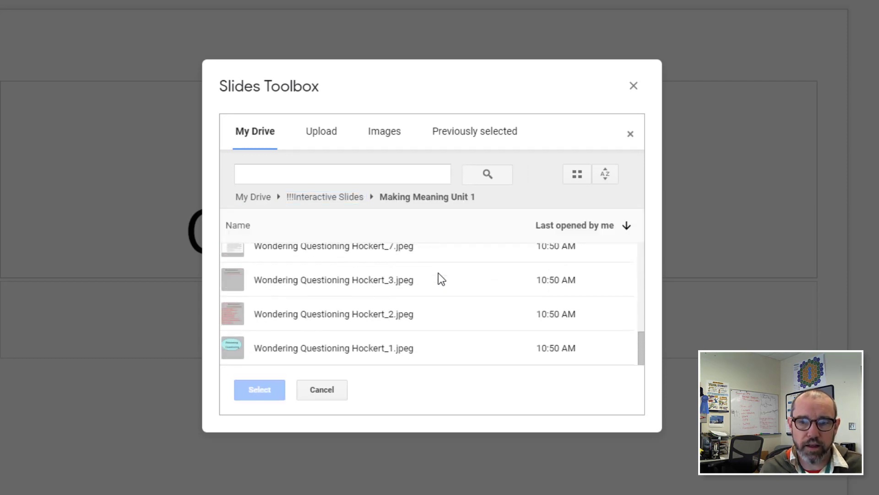
{"action": "left_click", "coordinate": [428, 346]}
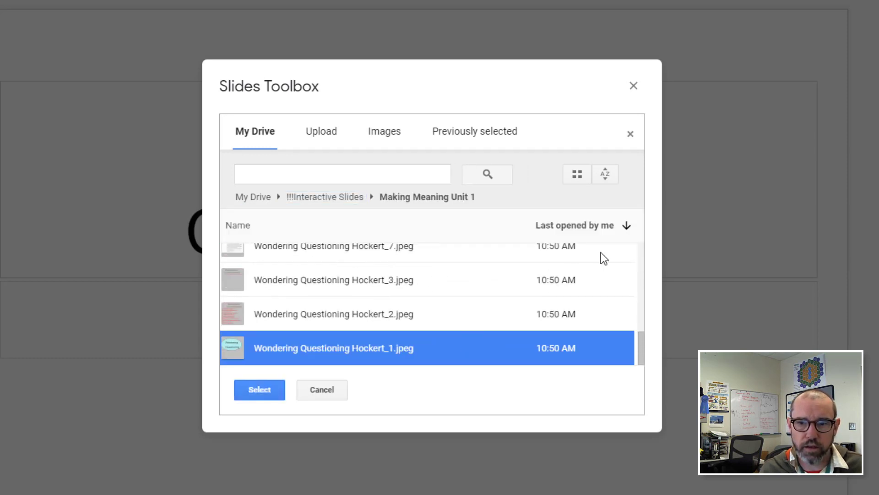
{"action": "left_click", "coordinate": [617, 232]}
{"action": "left_click", "coordinate": [605, 175]}
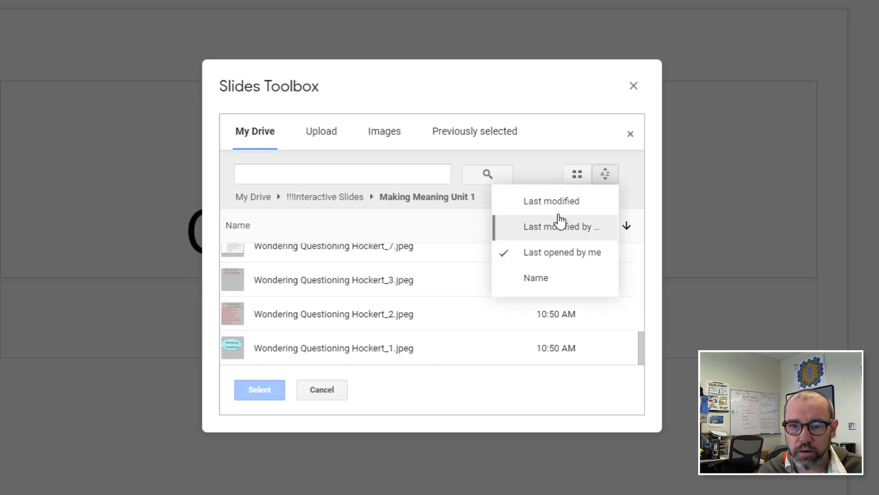
{"action": "left_click", "coordinate": [548, 278]}
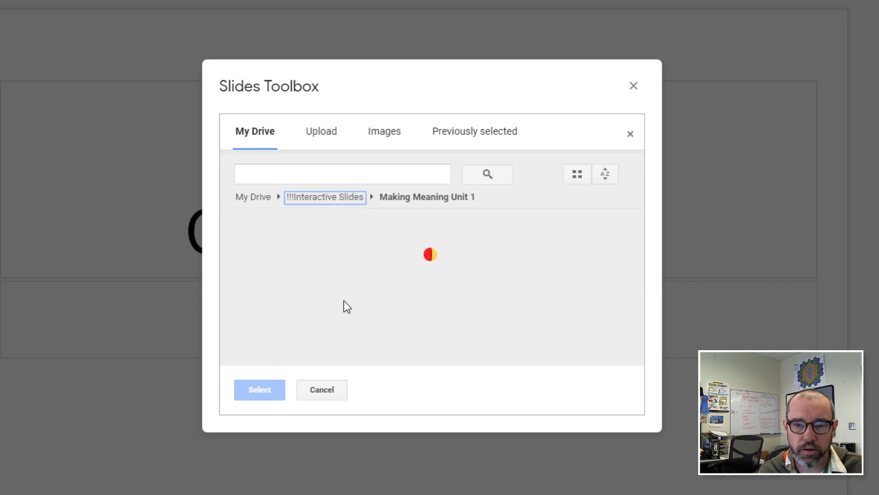
- Select all the Wondering Questioning images, from the file ending in _1.jpeg through the one ending in _9.jpeg, and import them
{"action": "left_click", "coordinate": [320, 255]}
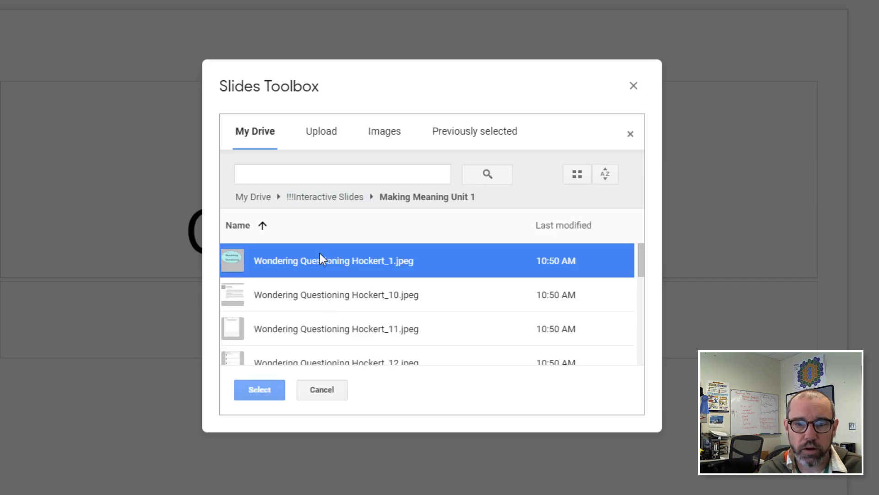
{"action": "scroll", "coordinate": [414, 281], "scroll_direction": "down", "scroll_amount": 4}
{"action": "scroll", "coordinate": [415, 282], "scroll_direction": "down", "scroll_amount": 3}
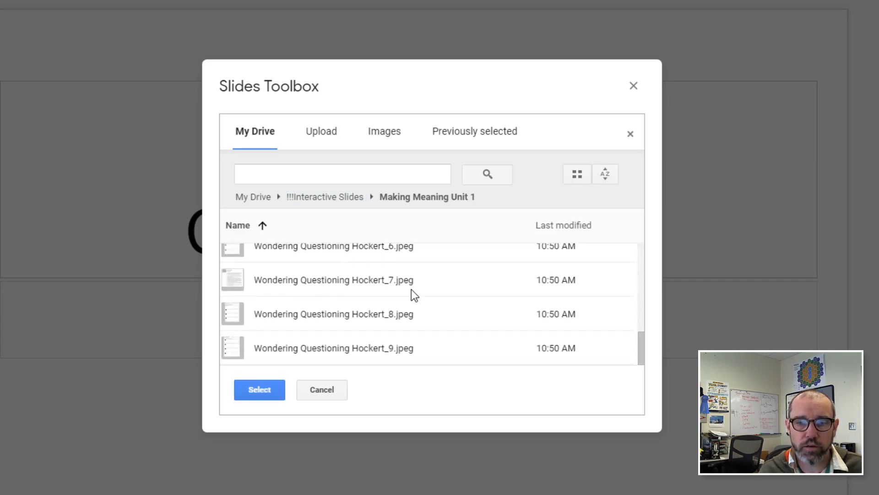
{"action": "left_click", "coordinate": [413, 348], "text": "shift"}
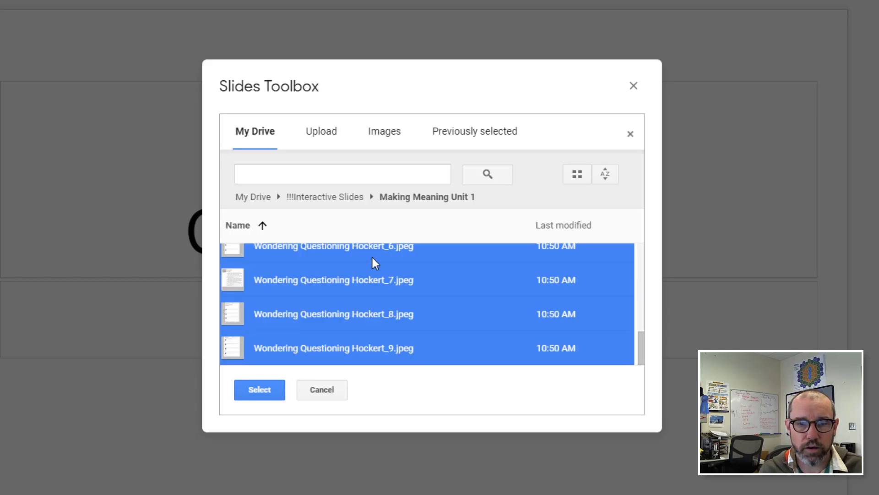
{"action": "scroll", "coordinate": [380, 296], "scroll_direction": "up", "scroll_amount": 1}
{"action": "scroll", "coordinate": [381, 298], "scroll_direction": "up", "scroll_amount": 5}
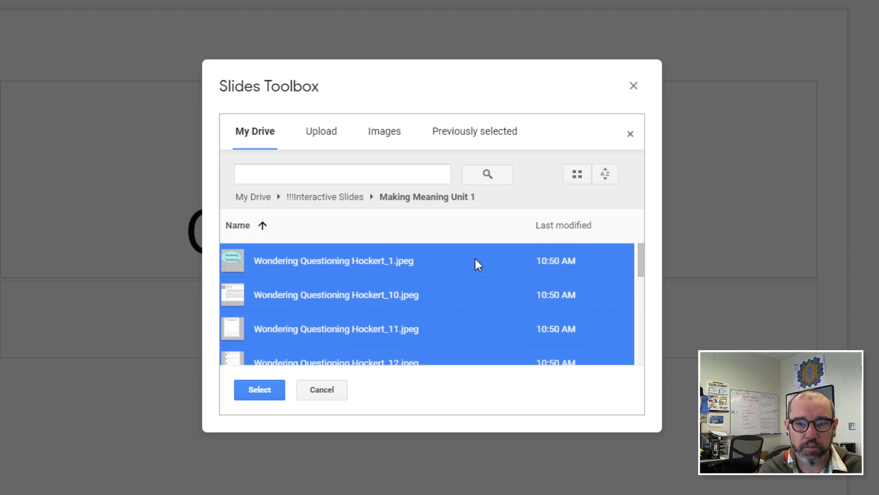
{"action": "left_click", "coordinate": [462, 261]}
{"action": "scroll", "coordinate": [462, 263], "scroll_direction": "down", "scroll_amount": 5}
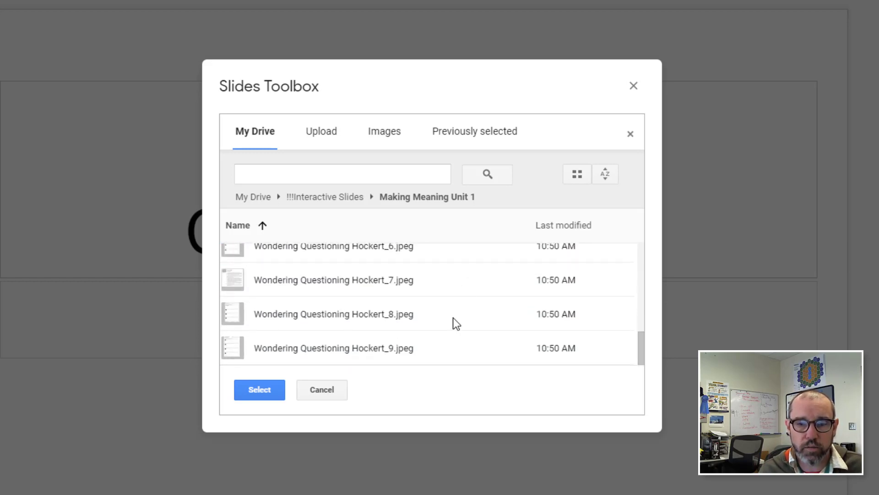
{"action": "left_click", "coordinate": [452, 345], "text": "shift"}
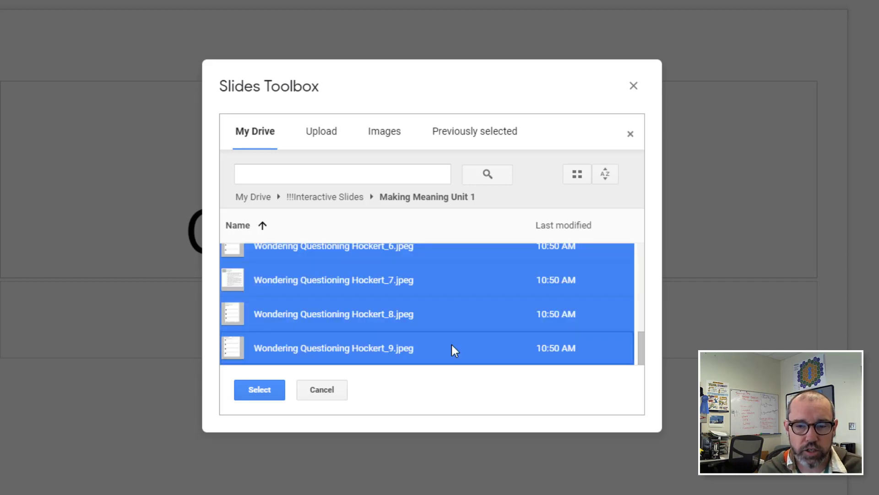
{"action": "left_click", "coordinate": [253, 389]}
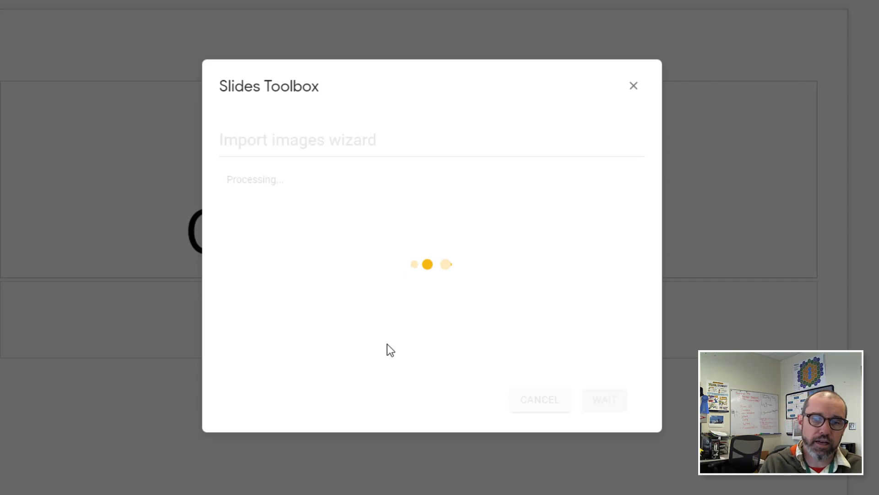